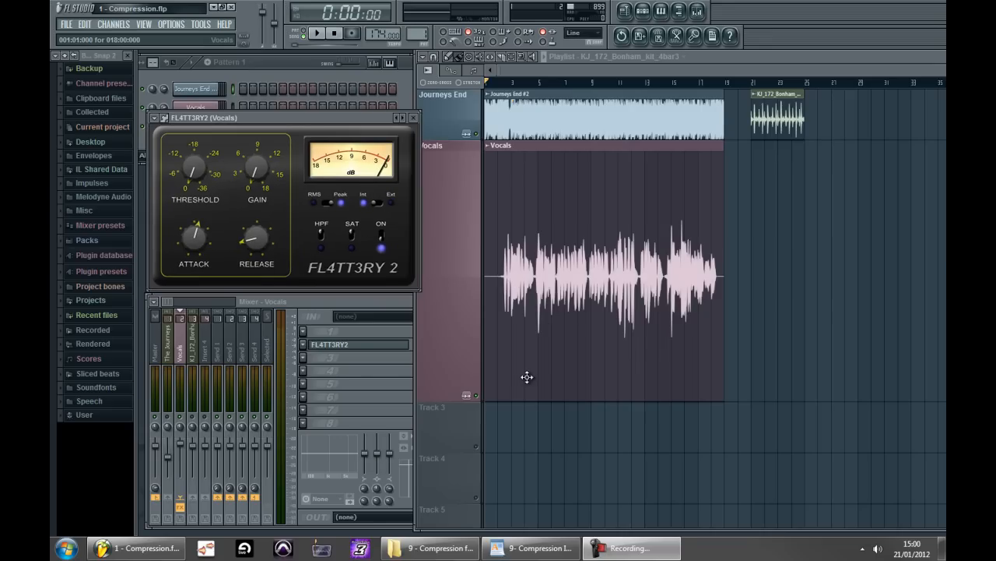
mouse_move(269, 115)
left_mouse_down()
mouse_move(270, 136)
mouse_move(331, 137)
mouse_move(270, 144)
mouse_move(292, 121)
mouse_move(280, 127)
mouse_move(278, 118)
left_mouse_up()
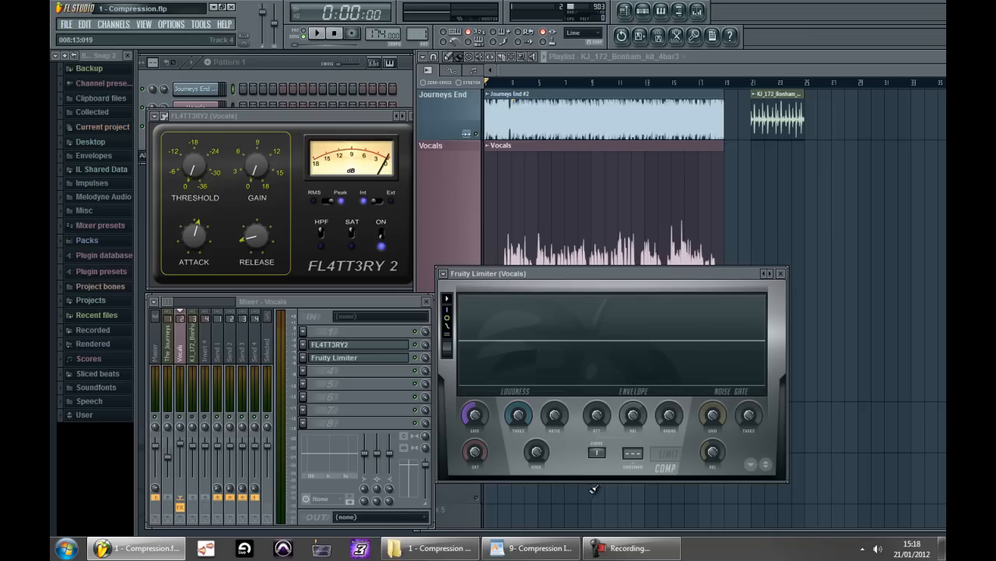
Try a lower threshold and different ratio settings on the Vocals channel's Fruity Limiter.
left_click_drag(518, 415, 520, 469)
left_click_drag(553, 412, 550, 361)
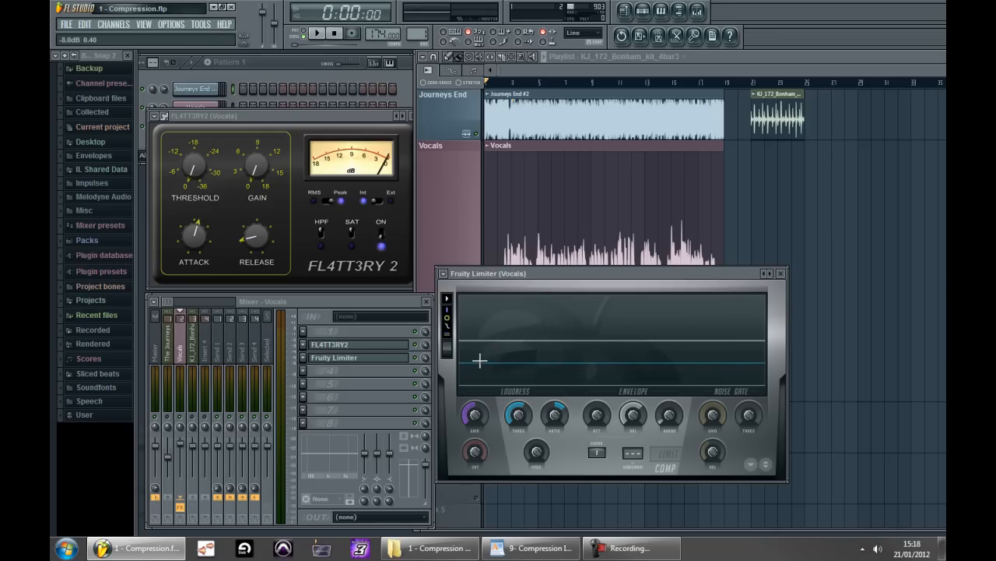
left_click_drag(558, 401, 563, 426)
left_click_drag(557, 412, 522, 430)
left_click_drag(536, 457, 537, 460)
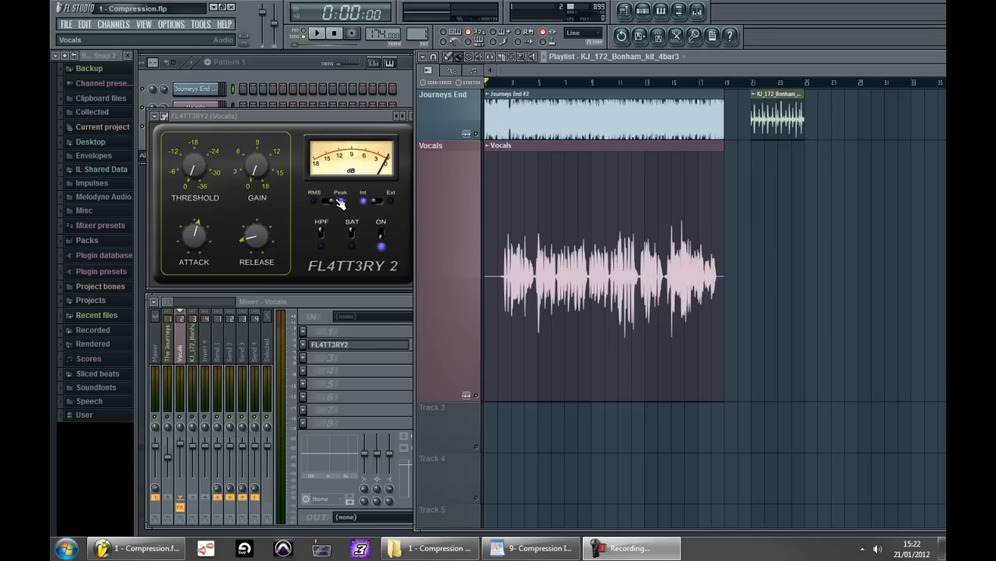
Switch the detector mode of the vocal compressor FL4TT3RY2 from Peak to RMS.
left_click_drag(254, 242, 255, 246)
left_click(326, 201)
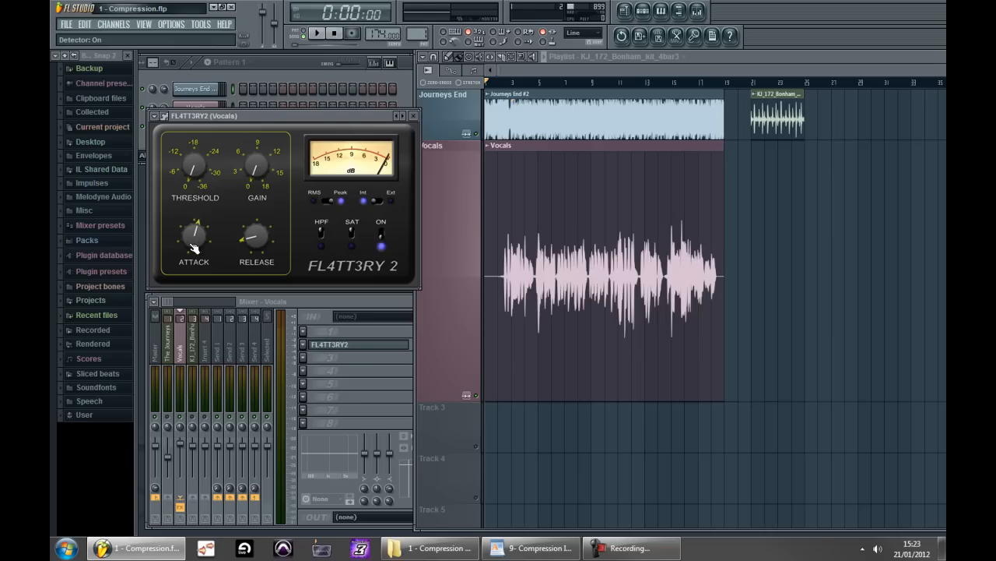
left_click(328, 202)
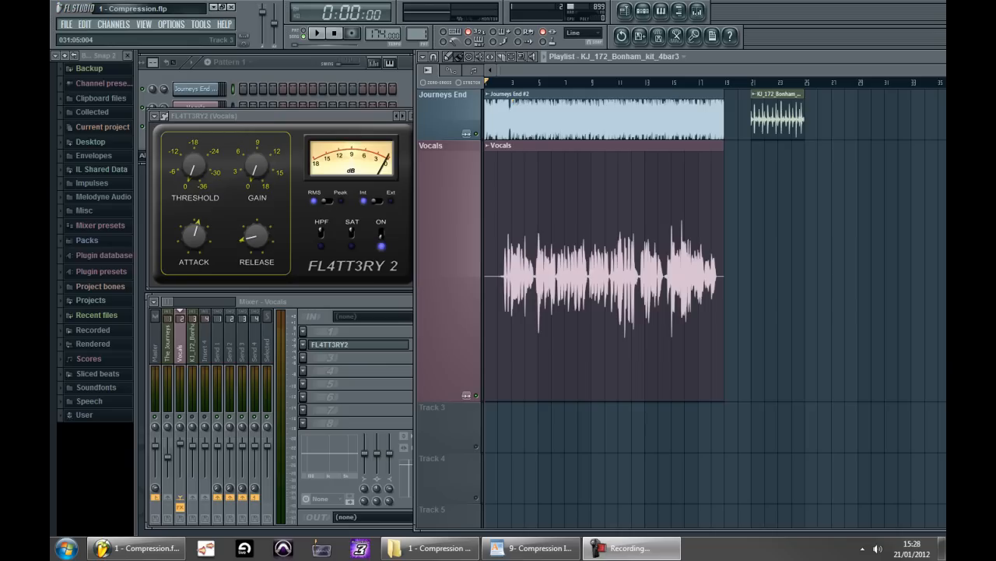
Play the song from the start to hear the vocals against the track, and stop playback.
left_click(137, 548)
key("space")
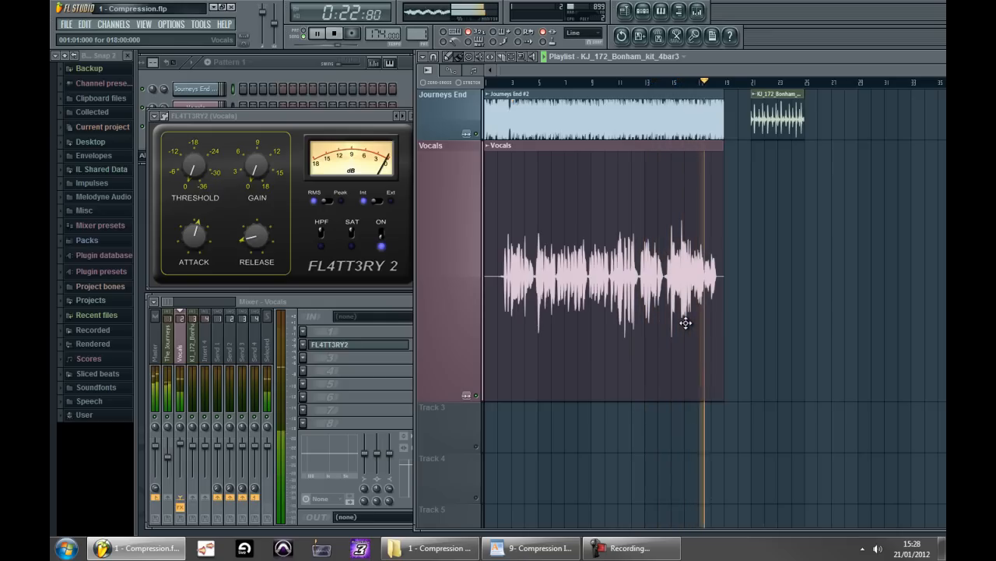
key("space")
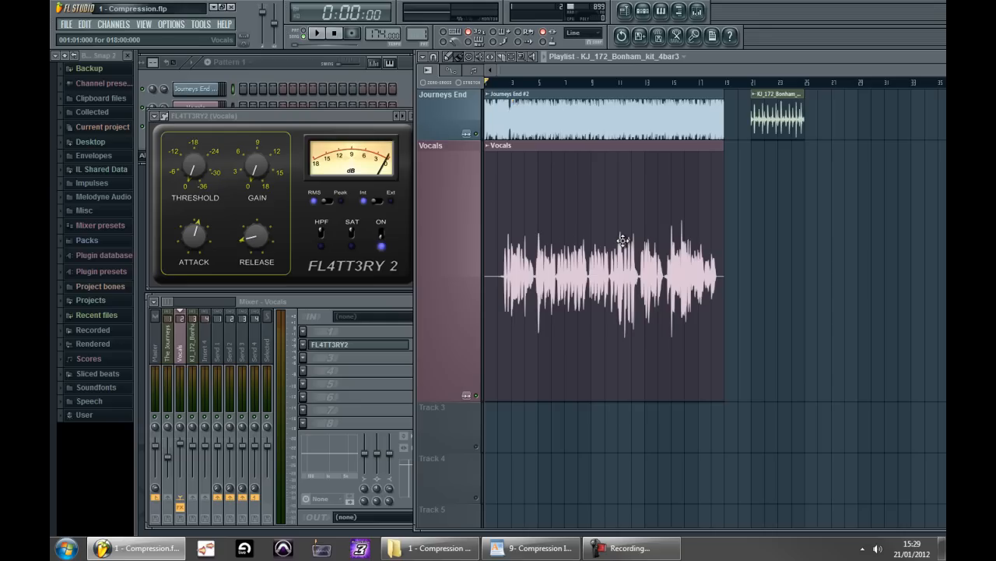
left_click(323, 127)
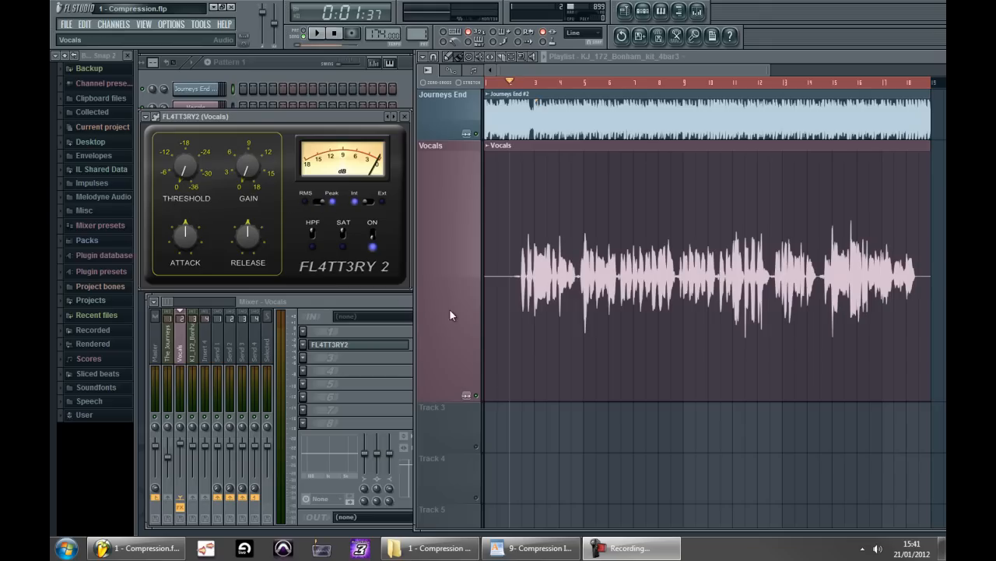
Start playback, set the vocal compressor's threshold to 0.50 (-18 dB) and raise its gain to about 7 dB.
right_click(589, 441)
key("space")
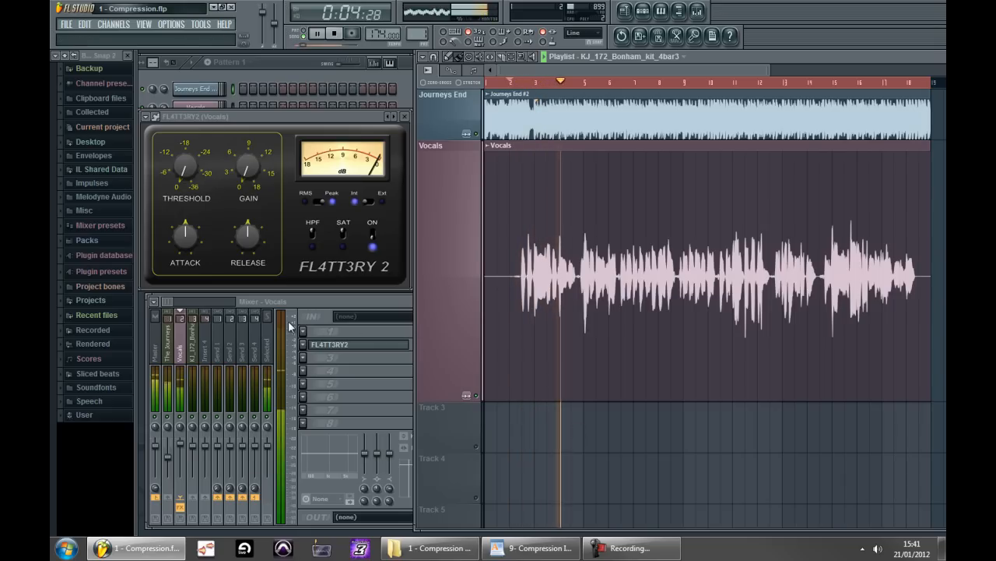
left_click_drag(179, 160, 181, 85)
mouse_move(247, 161)
left_mouse_down()
mouse_move(246, 130)
mouse_move(255, 177)
left_mouse_up()
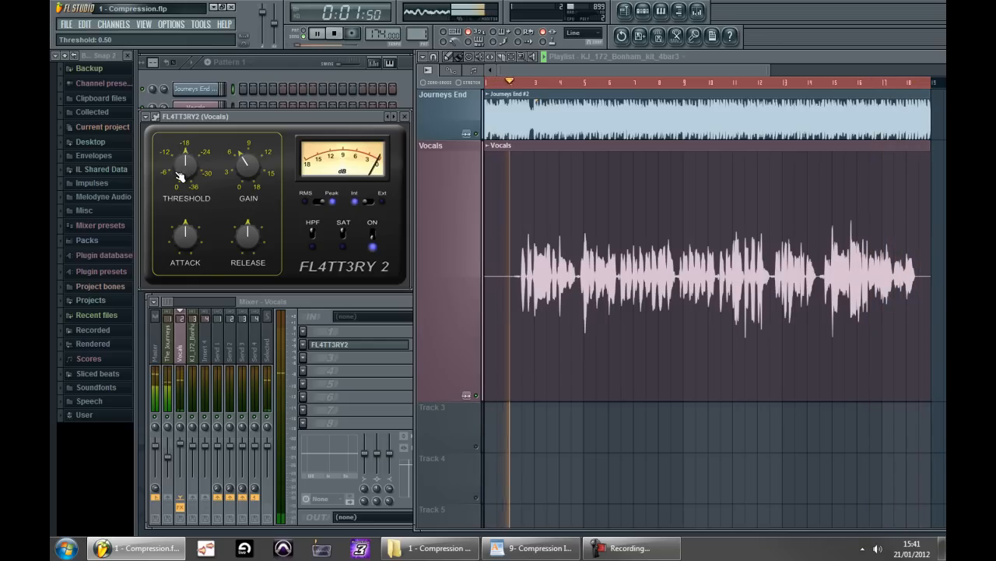
Lower the compressor threshold to about -27 dB while auditioning the vocals from bar 13.
left_click_drag(182, 163, 176, 123)
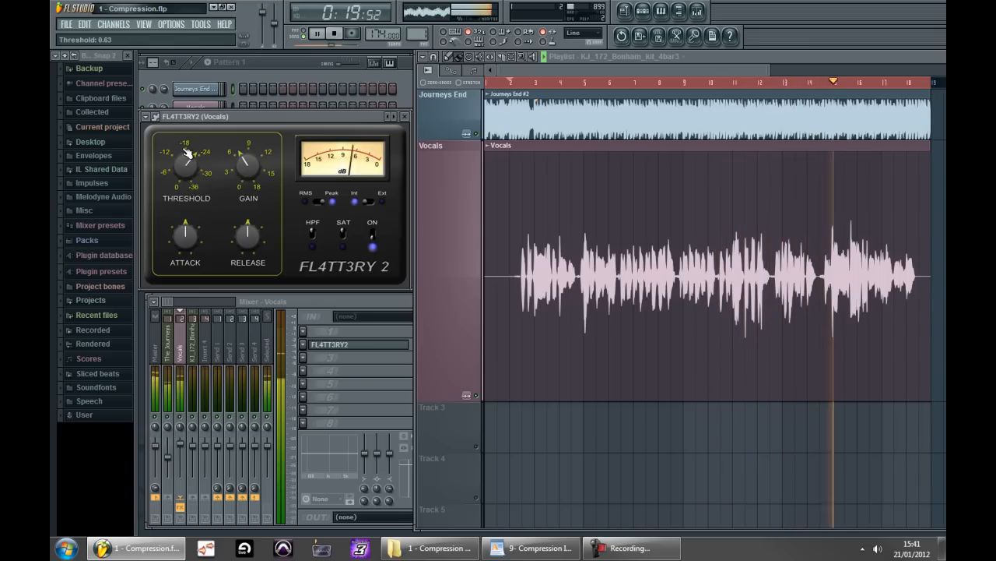
left_click(795, 91)
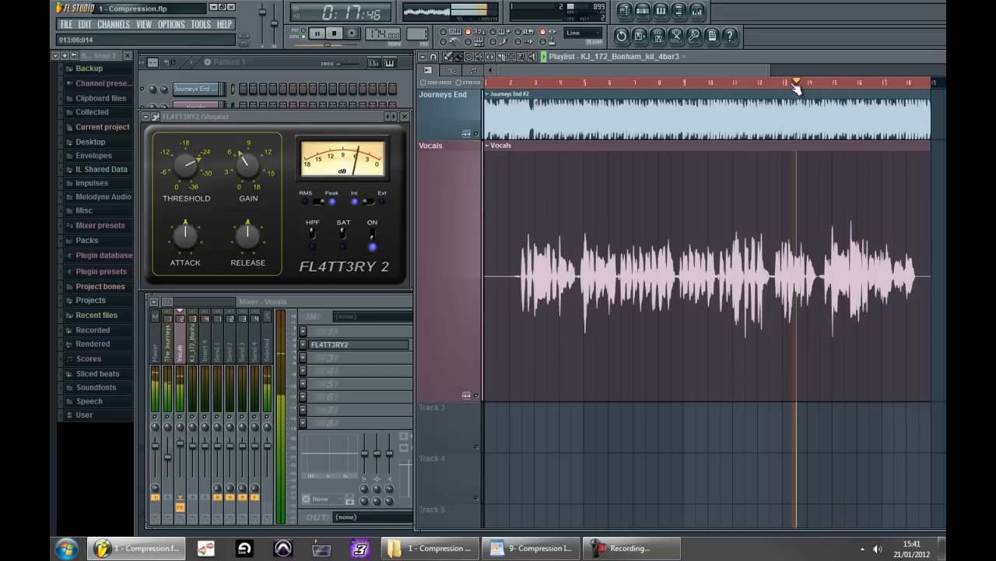
left_click_drag(187, 167, 180, 150)
key("space")
key("space")
Raise the compressor's gain to 0.63 and replay the last vocal phrases to judge the level.
left_click_drag(251, 167, 236, 45)
key("space")
key("space")
key("space")
key("space")
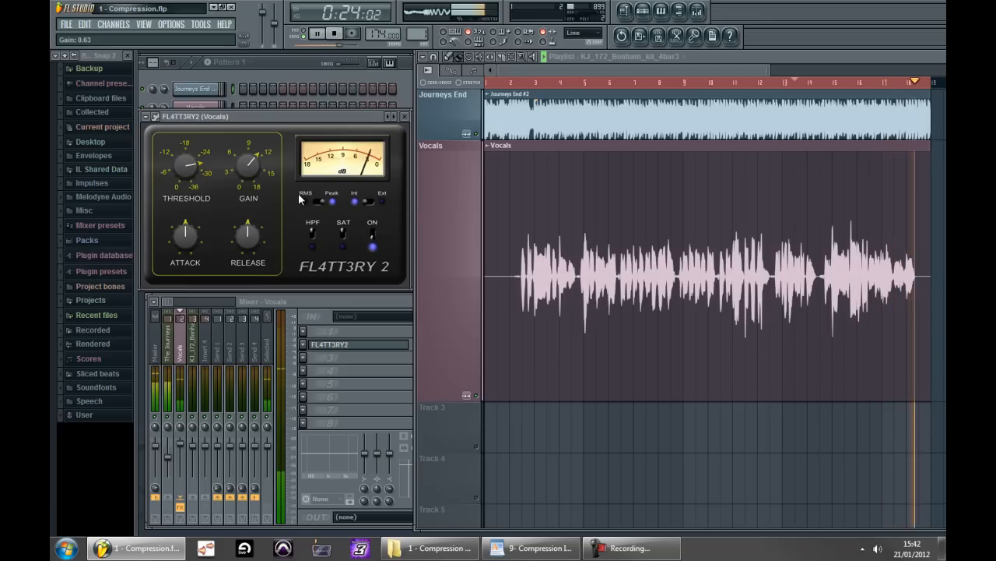
key("space")
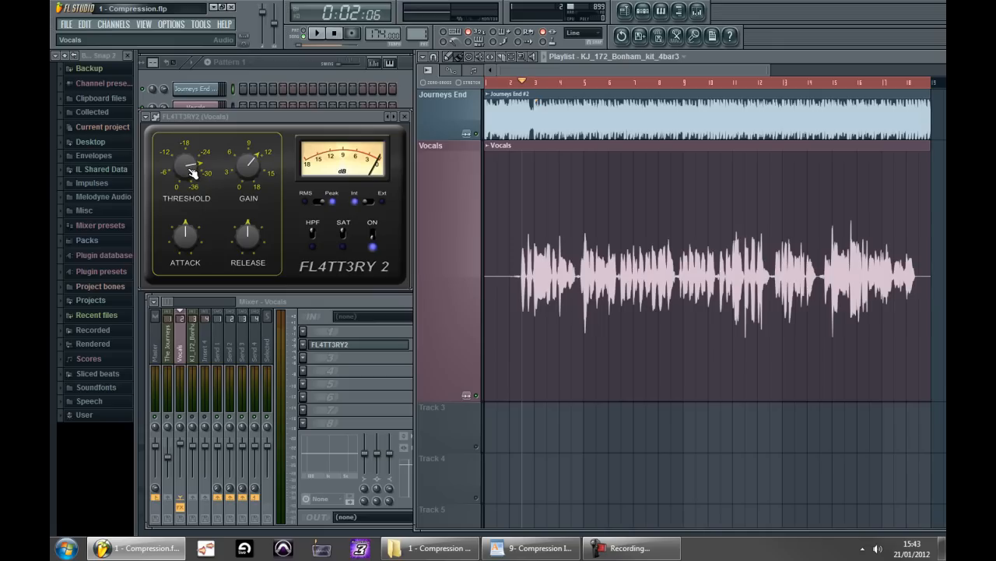
Set the compressor's threshold to -36 dB, attack to 0.35 and release to 0.25 while auditioning the first vocal phrase.
left_click_drag(184, 182, 173, 148)
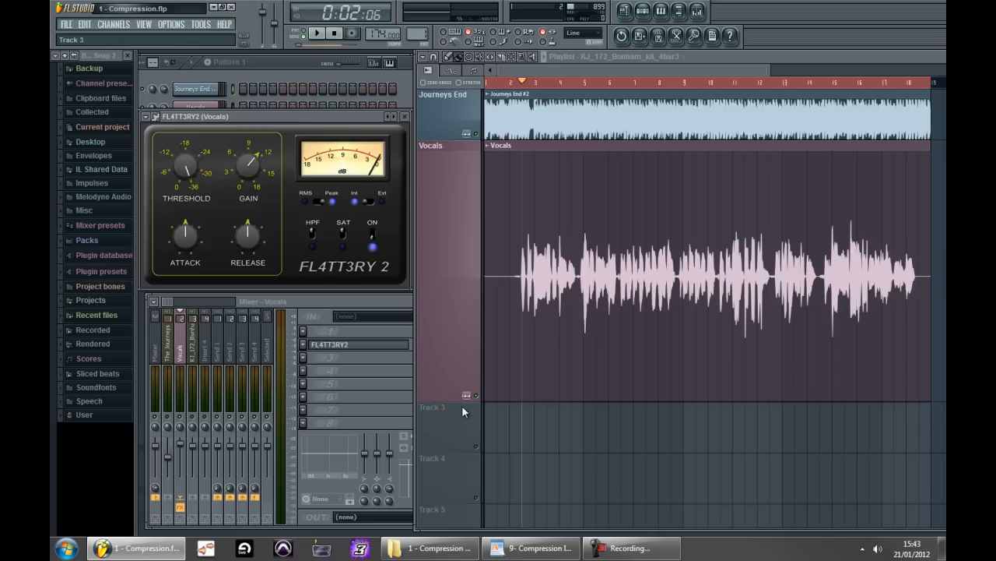
key("space")
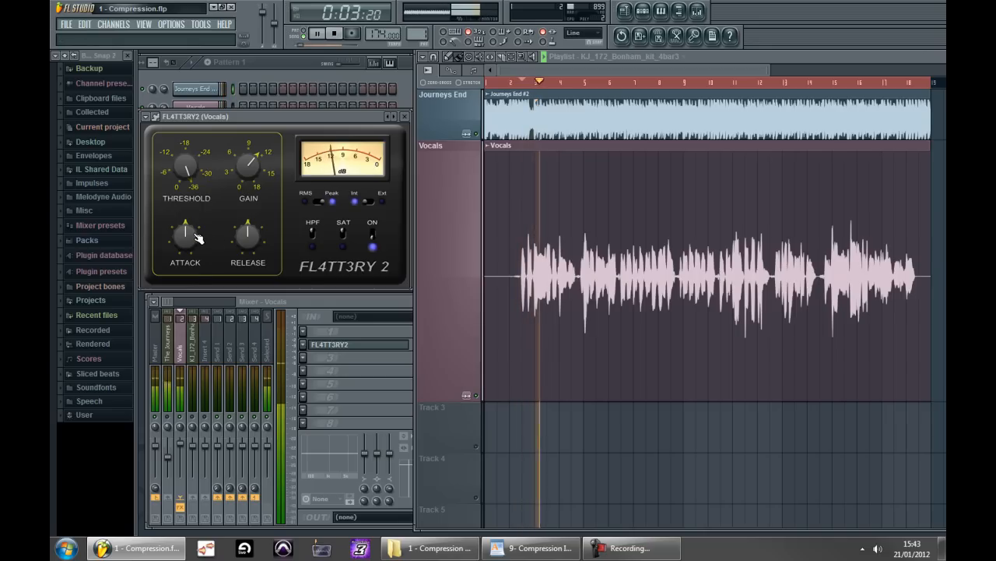
left_click_drag(187, 233, 197, 240)
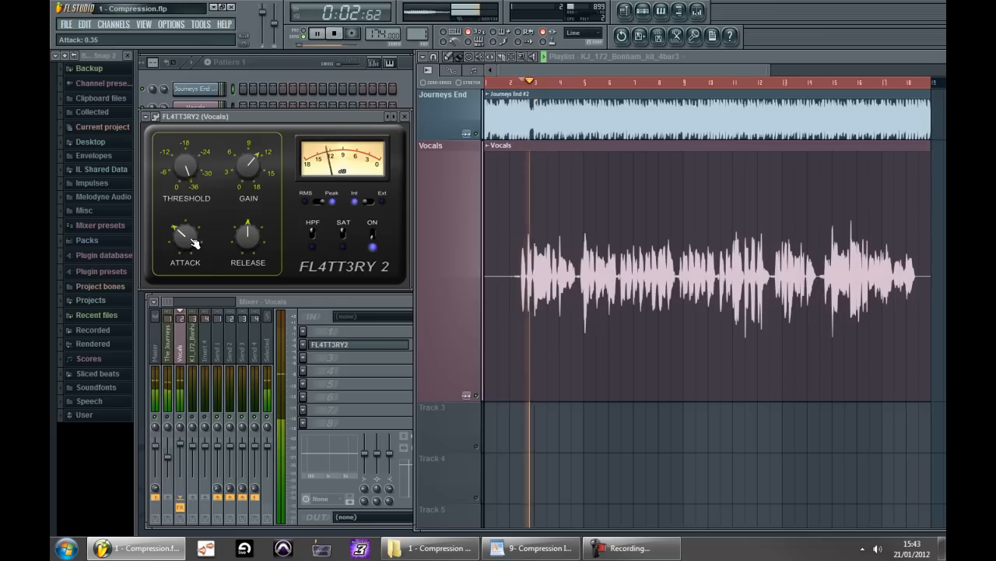
left_click_drag(252, 244, 252, 240)
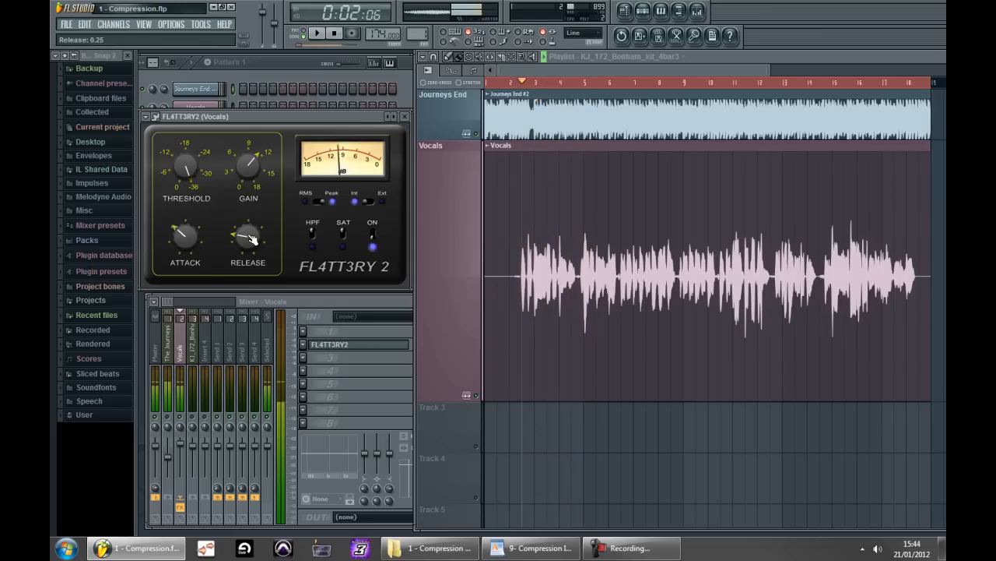
key("space")
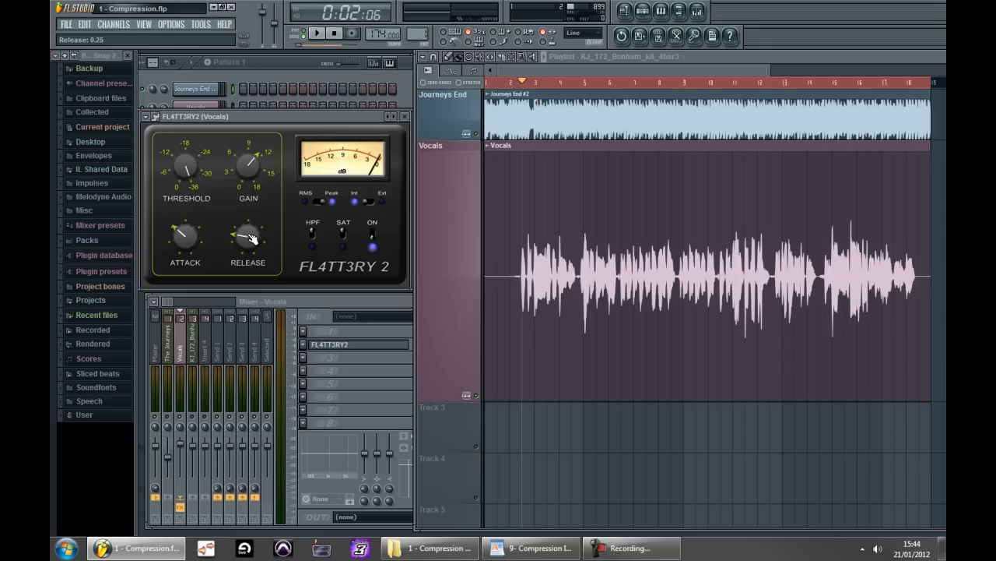
Try a longer release of 0.53 on the vocal compressor and replay the phrase at bar 5.
key("space")
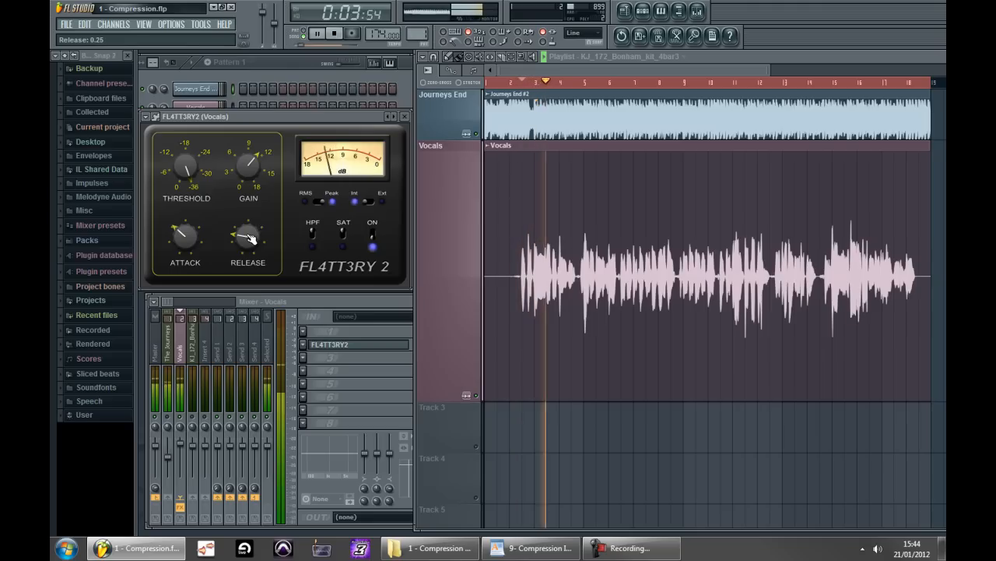
left_click_drag(250, 237, 203, 101)
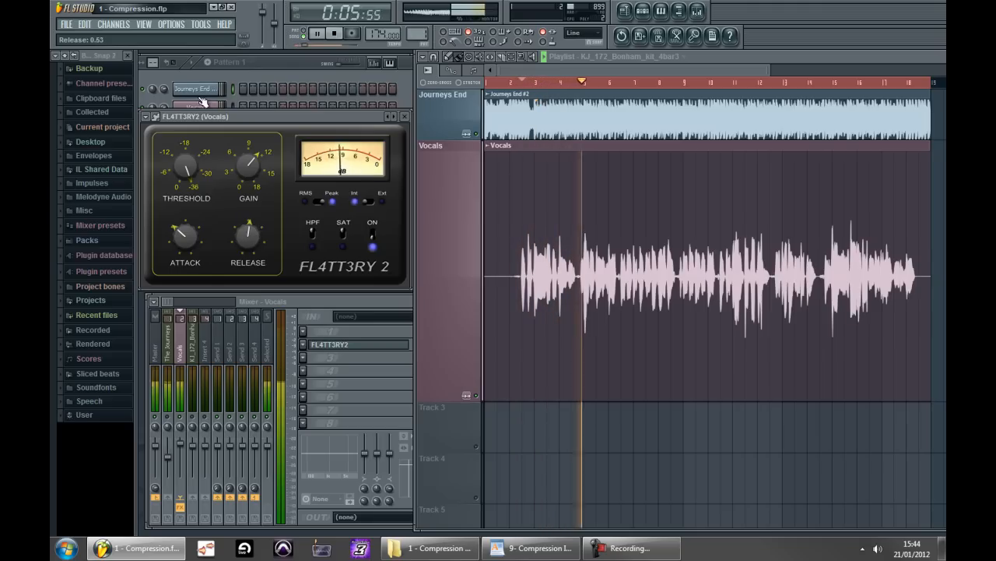
key("space")
left_click(586, 83)
key("space")
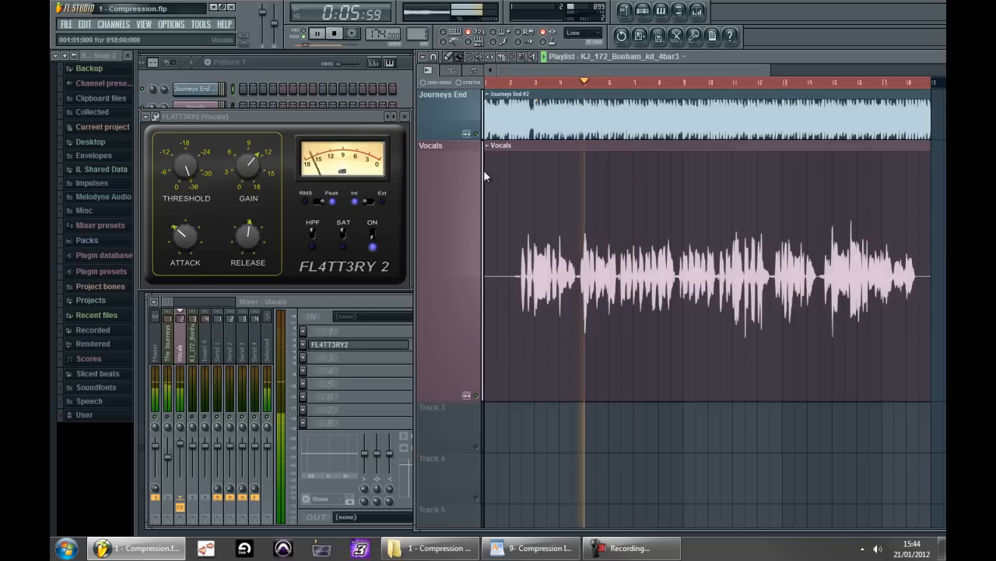
key("space")
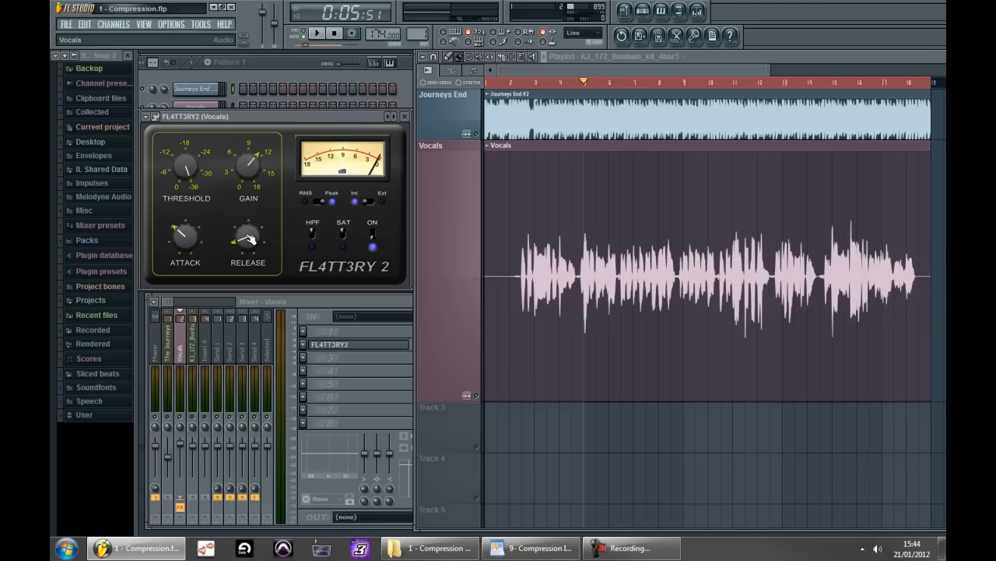
Shorten the compressor's release to 0.17 and audition the vocal phrase from bar 5.
key("space")
left_click_drag(251, 242, 238, 399)
key("space")
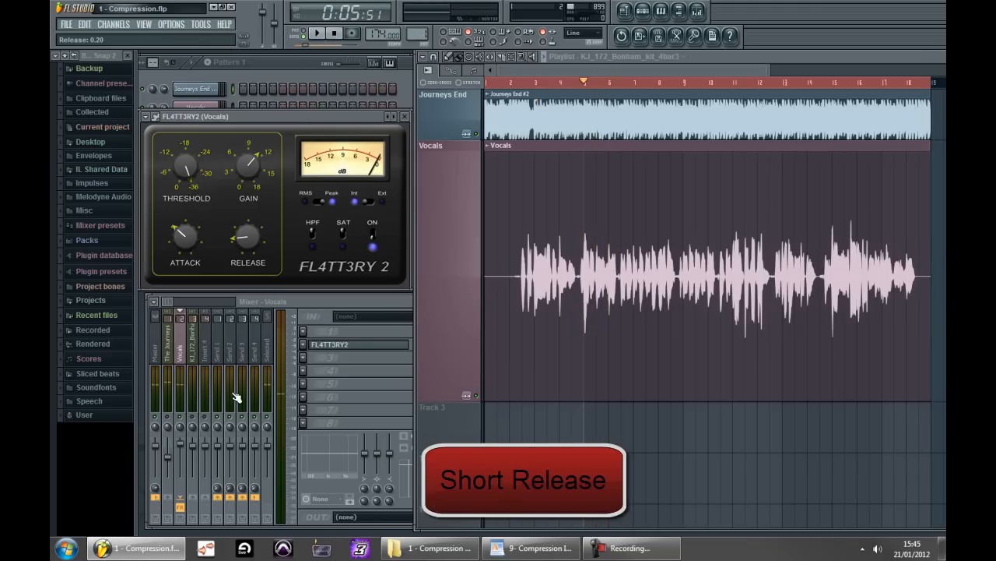
key("space")
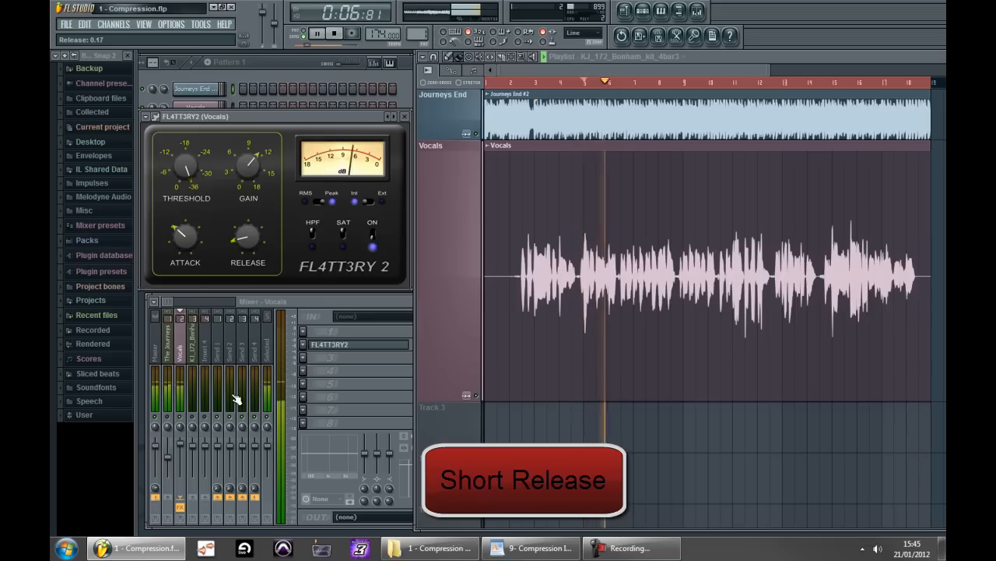
key("space")
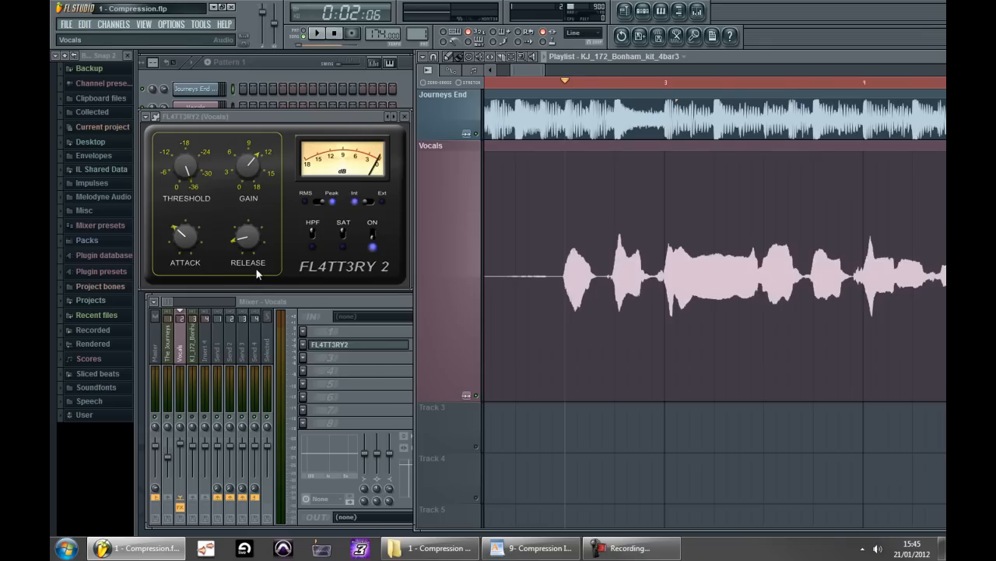
Compare a slow attack of 1.00 with a fast attack of 0.00 on the opening vocal phrase.
key("space")
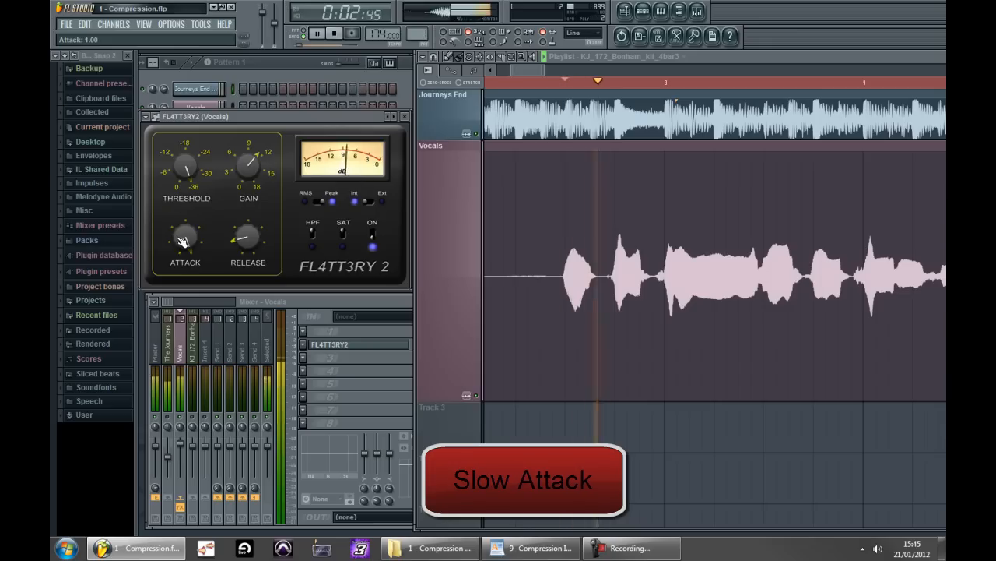
key("space")
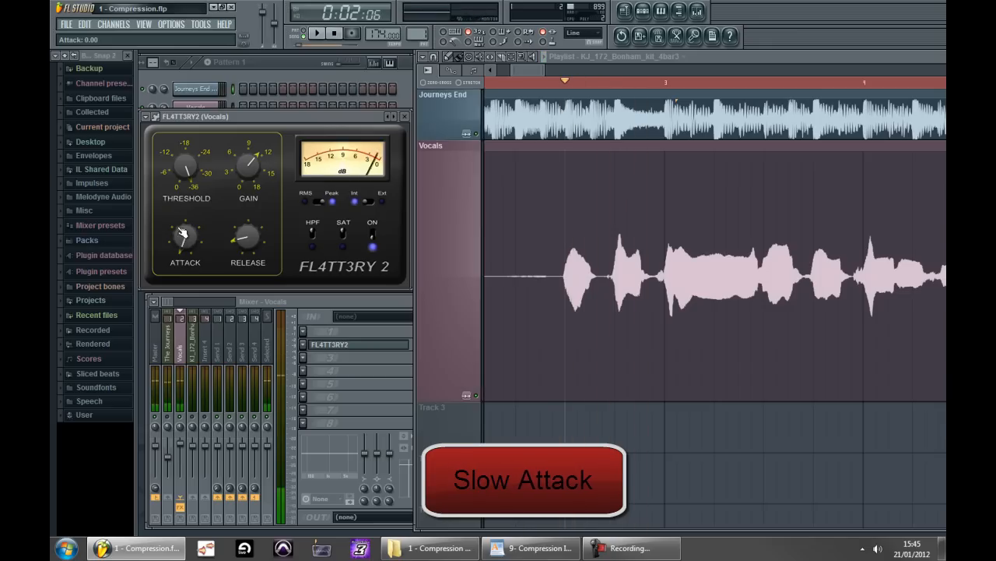
key("space")
key("space")
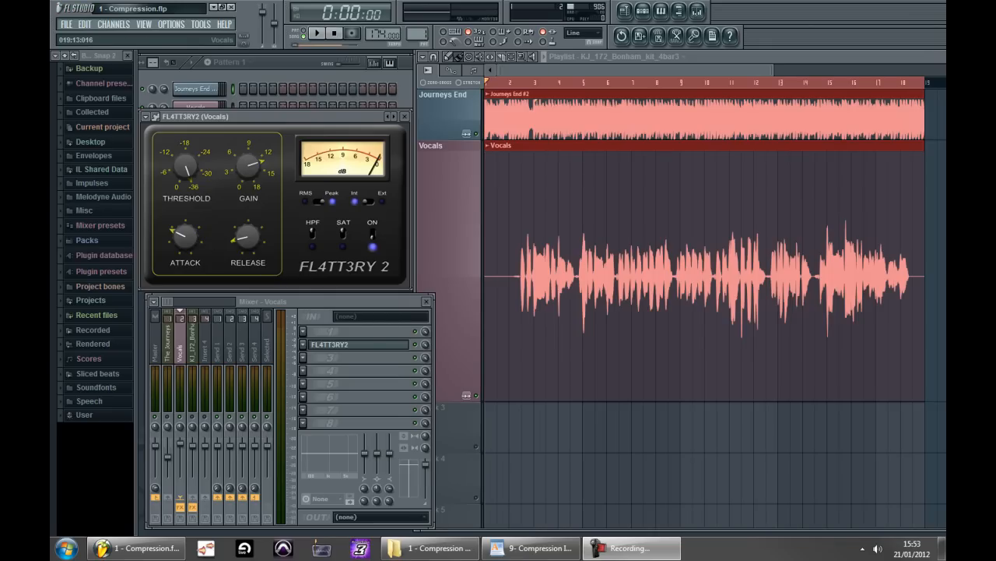
Set the compressor's threshold to about -27 dB, deselect the playlist clips and start playback.
left_click_drag(184, 173, 167, 290)
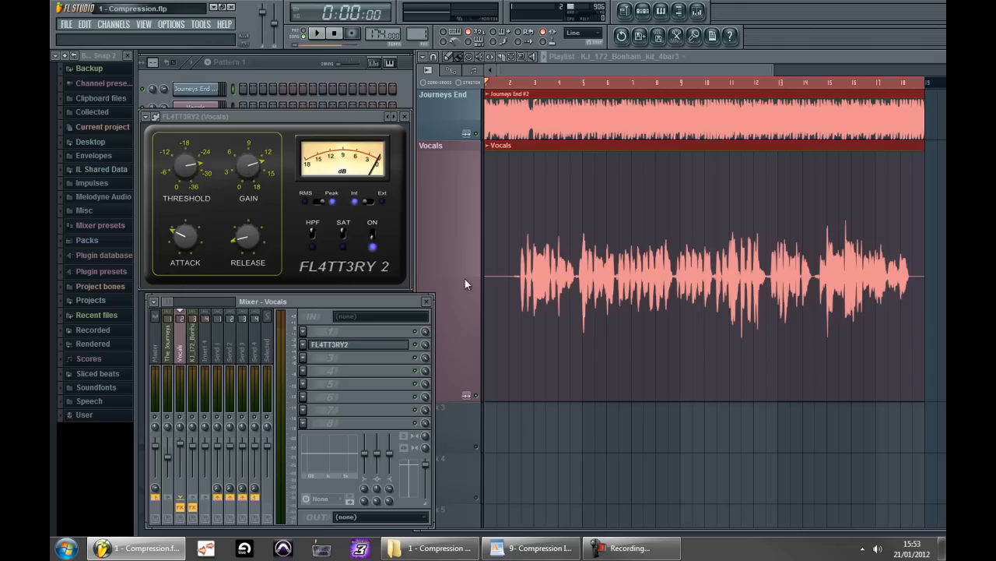
left_click(725, 467)
key("space")
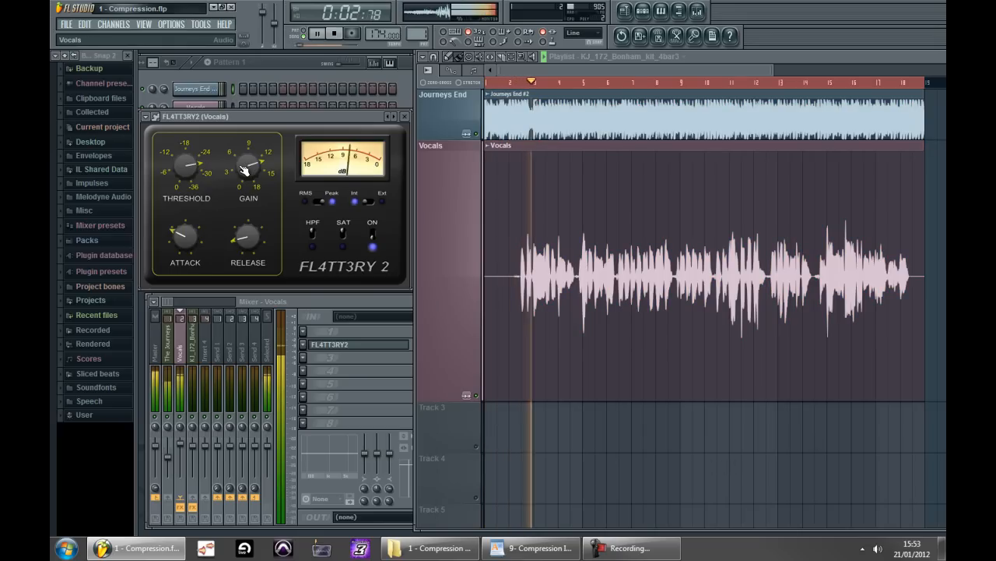
Reduce the compressor's gain to 0.55 while the vocals play, and stop playback.
left_click_drag(247, 170, 258, 174)
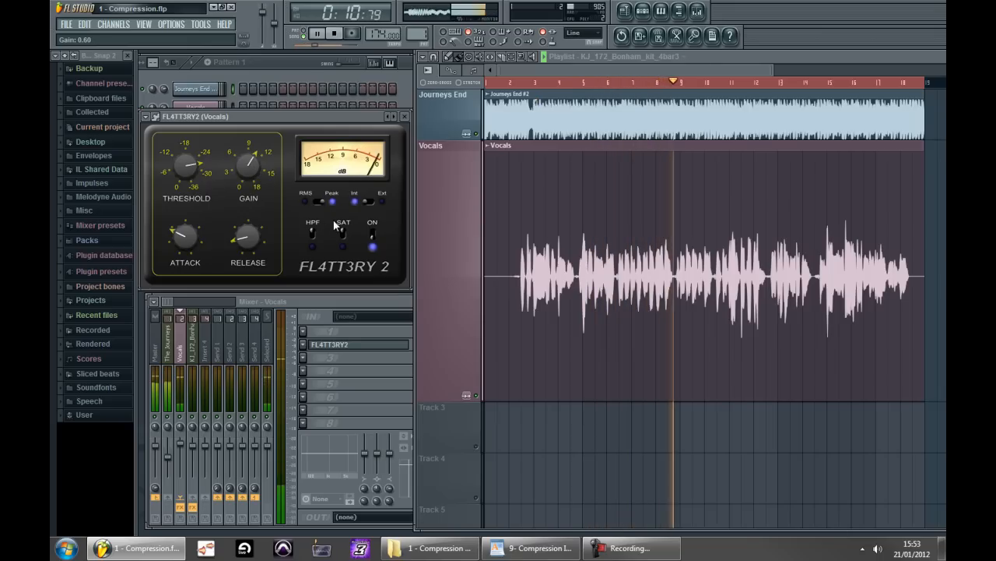
left_click_drag(256, 180, 263, 198)
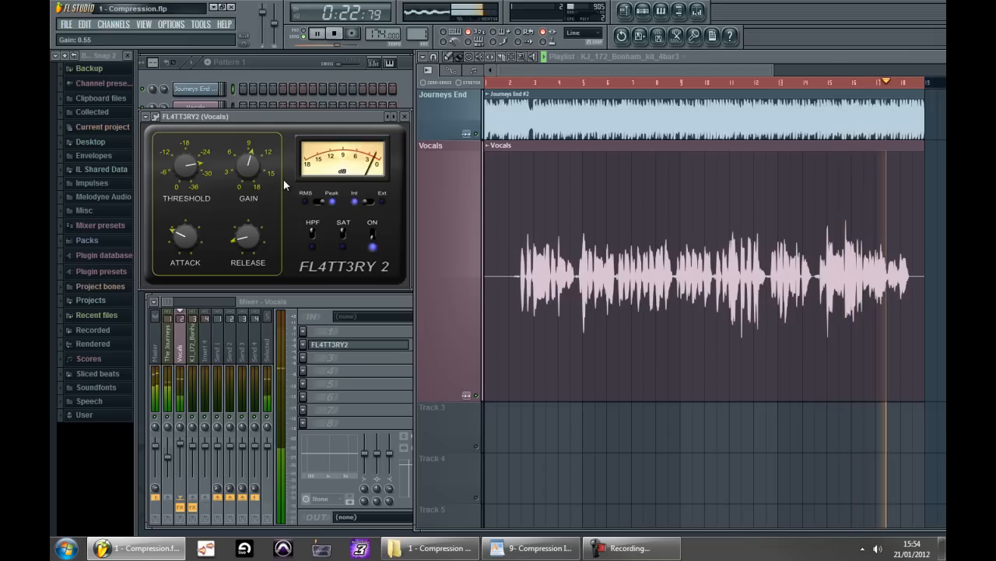
key("space")
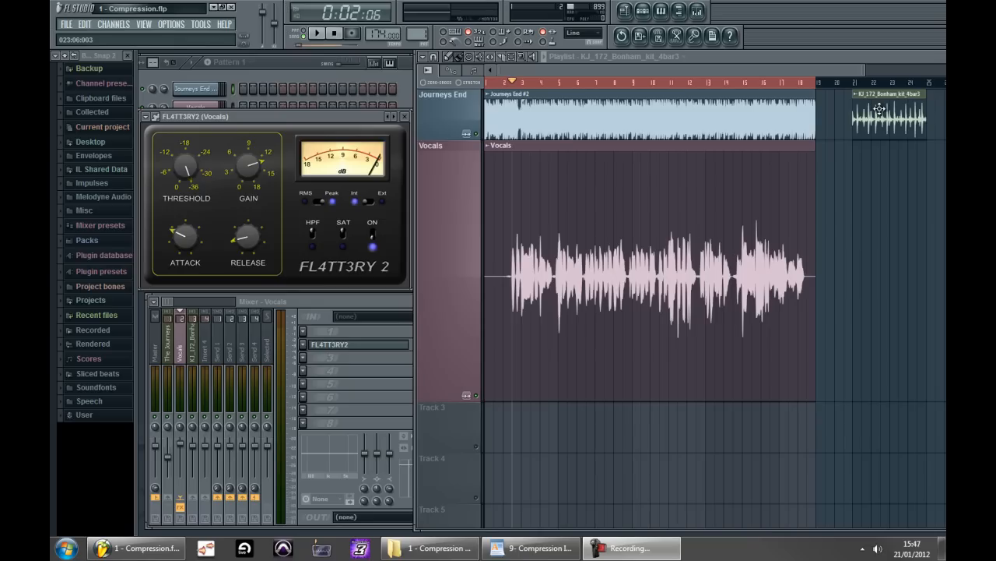
Select bars 21 to 25 of the playlist along with the KJ_172_Bonham_kit_4bar3 drum clip.
left_click_drag(854, 83, 928, 86)
left_click_drag(858, 204, 667, 335)
scroll(691, 119, "up", 3)
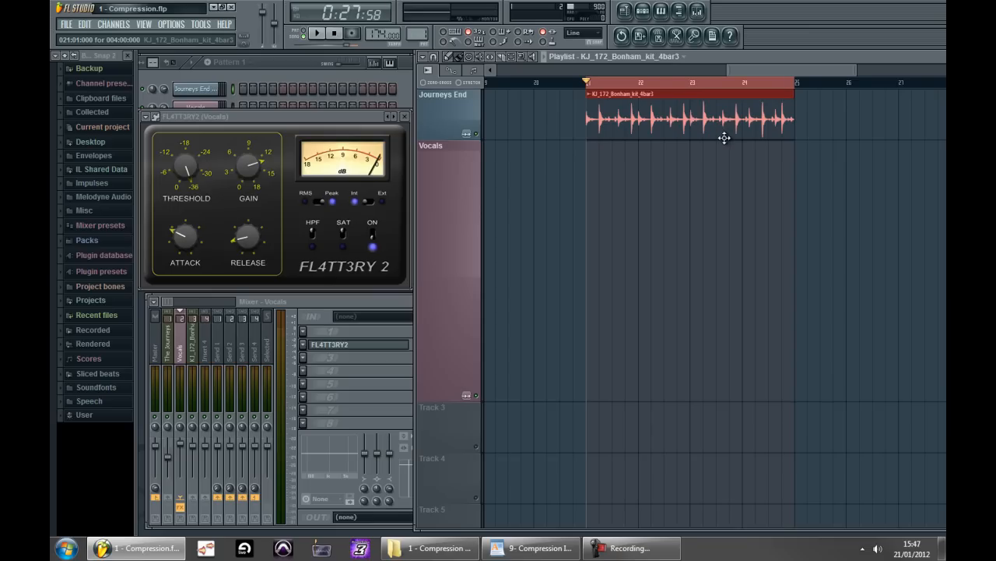
Load FL4TT3RY2 into effect slot 2 of the KJ_172_Bonham_kit_4bar3 mixer track.
left_click(193, 341)
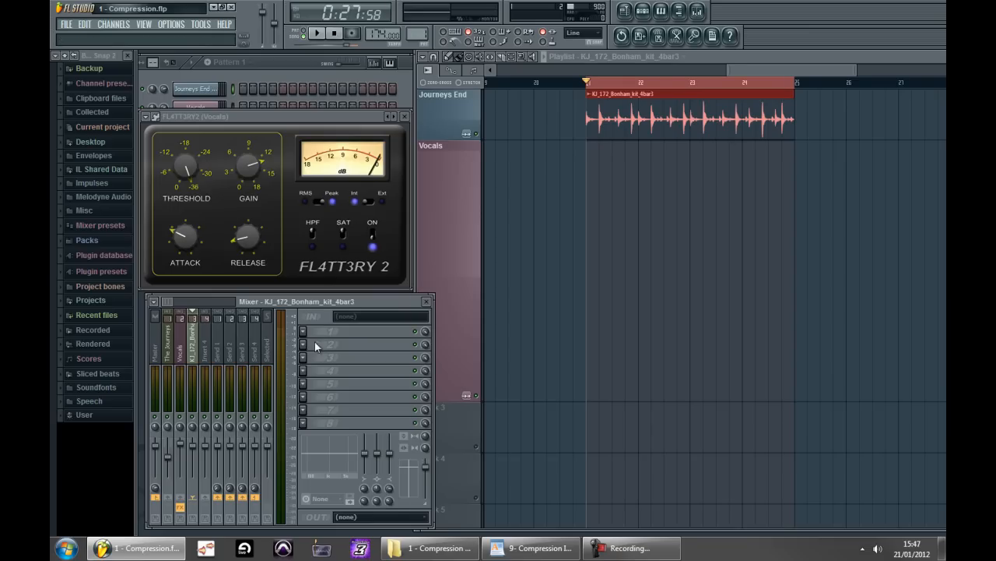
left_click(304, 345)
left_click(426, 199)
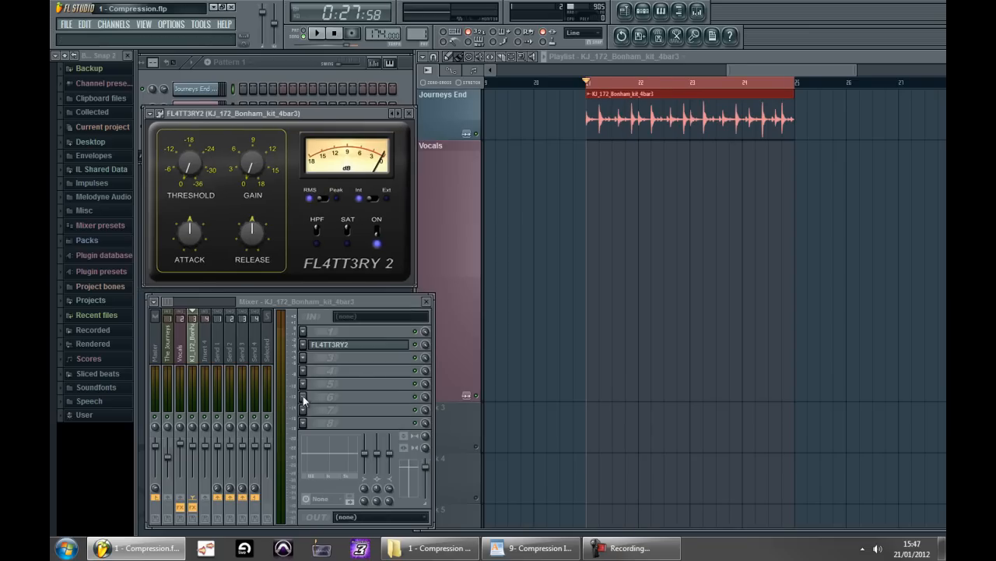
Deselect the drum clip and listen to the drum loop without any compression applied.
left_click(646, 315)
key("space")
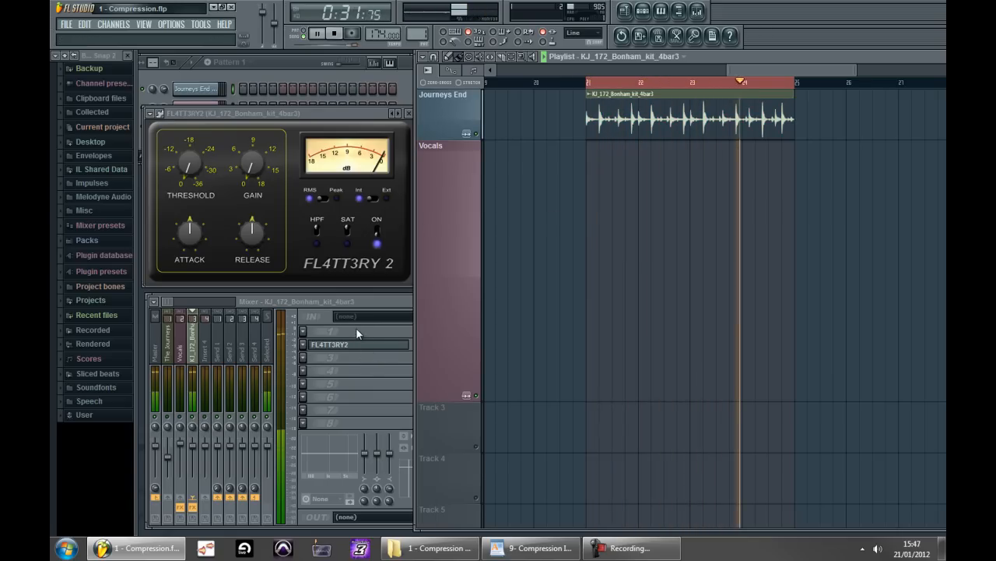
key("space")
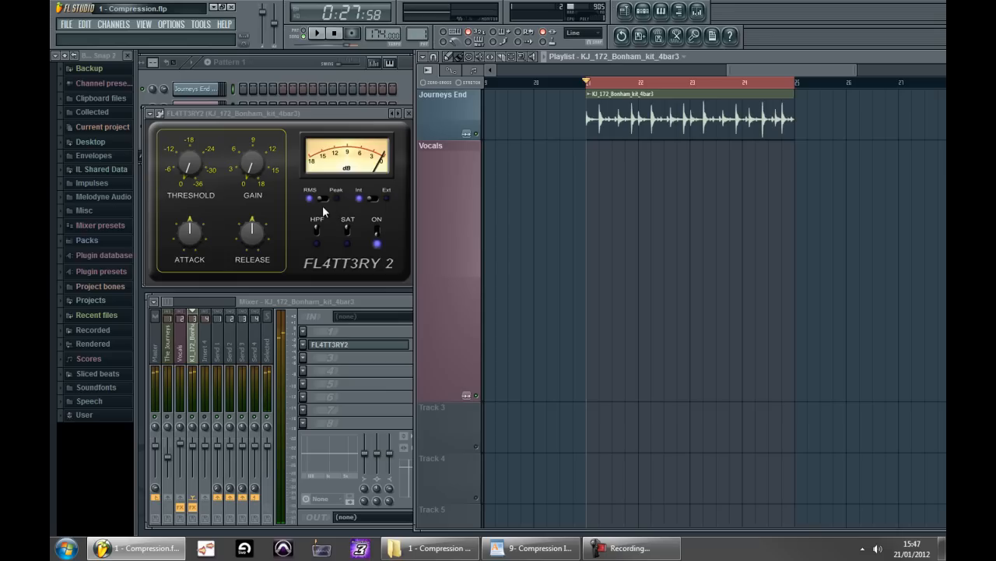
Switch the drum compressor's detector to Peak and, with the loop playing, set threshold to about -18 dB and gain to 0.35.
left_click(324, 199)
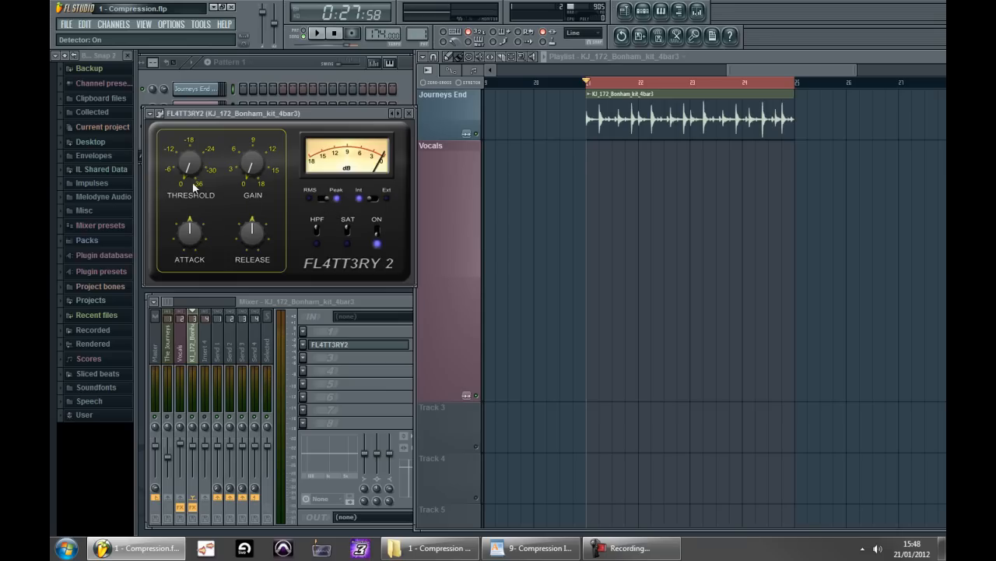
left_click_drag(192, 170, 159, 65)
key("space")
left_click_drag(192, 166, 187, 209)
left_click_drag(245, 176, 216, 17)
left_click_drag(267, 164, 266, 158)
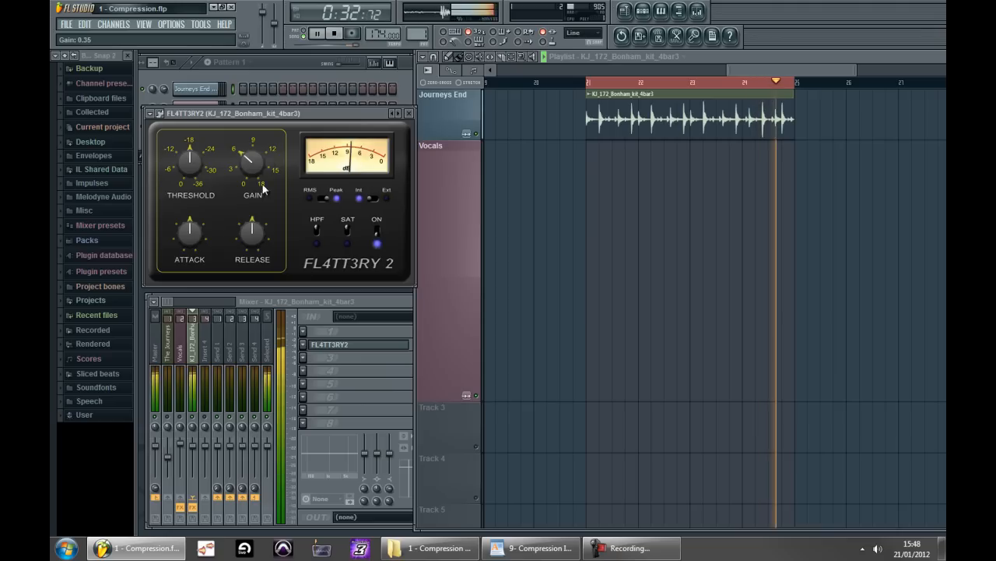
Set the drum compressor's attack to about 0.6 and its release to 0.45 while the loop plays.
left_click_drag(199, 243, 196, 232)
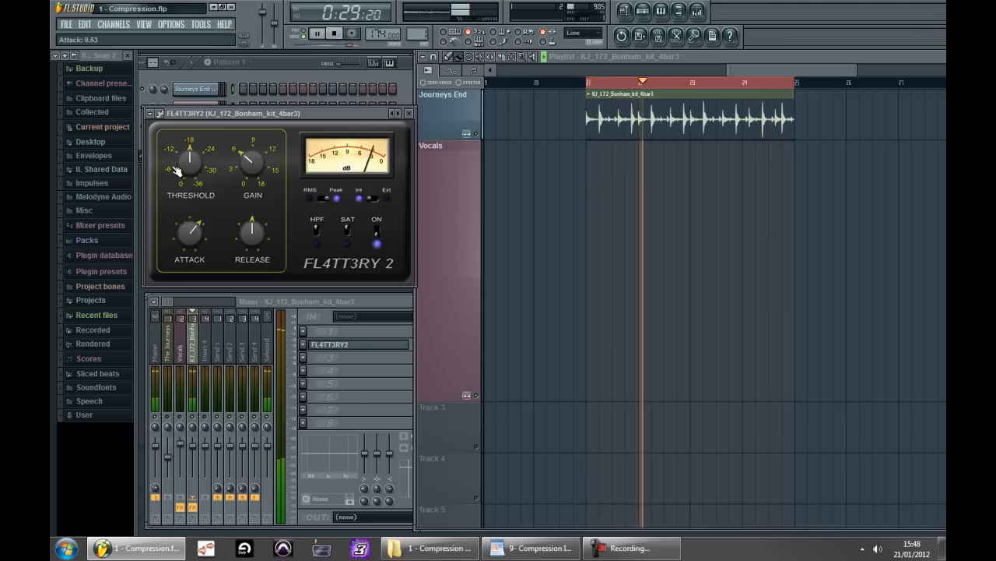
left_click_drag(176, 178, 179, 193)
mouse_move(243, 237)
left_mouse_down()
mouse_move(259, 331)
mouse_move(241, 182)
mouse_move(234, 254)
left_mouse_up()
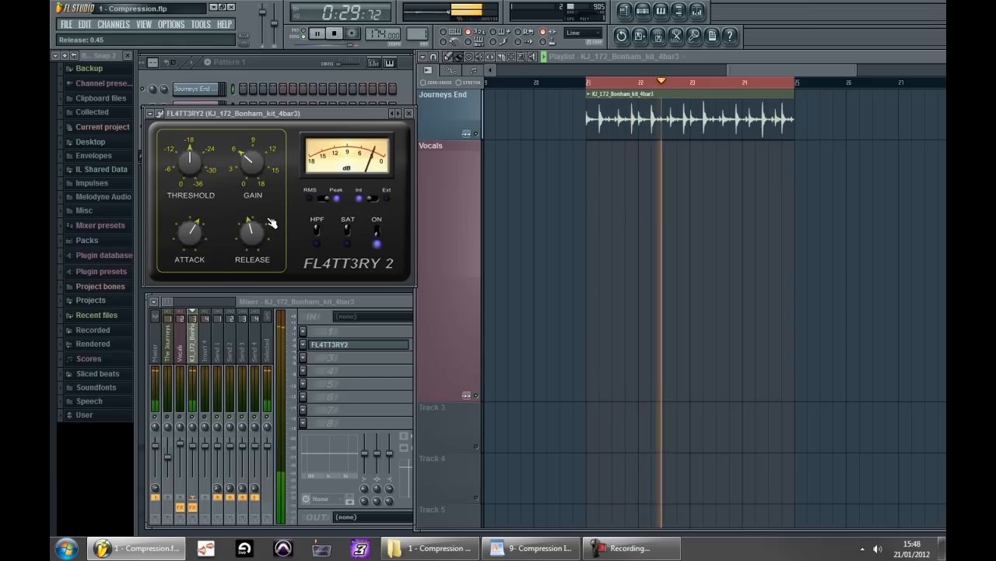
Set the drum compressor's gain to 0.25 and threshold to about -21 dB, and stop playback.
mouse_move(252, 158)
left_mouse_down()
mouse_move(258, 188)
mouse_move(258, 176)
left_mouse_up()
left_click_drag(195, 156, 195, 127)
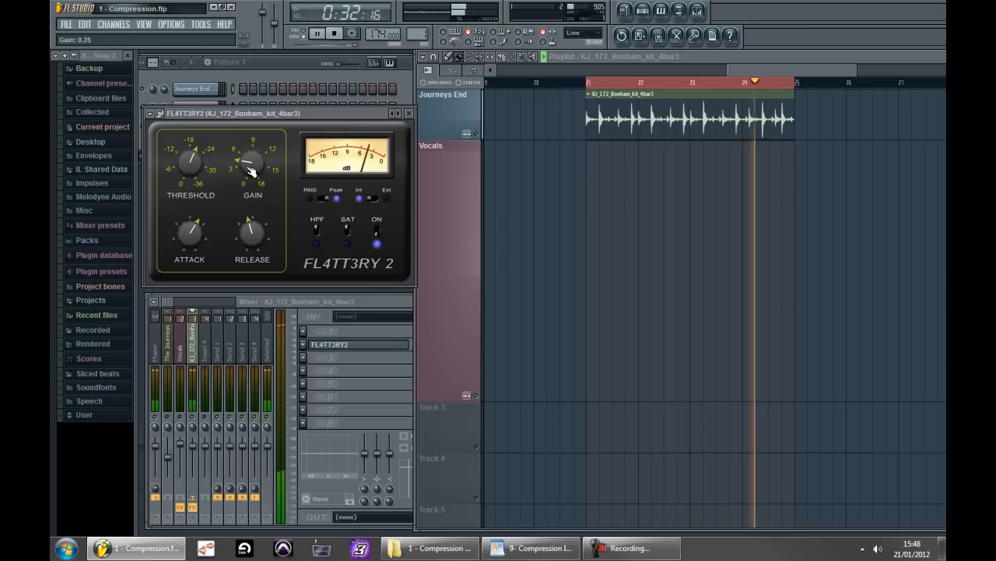
key("space")
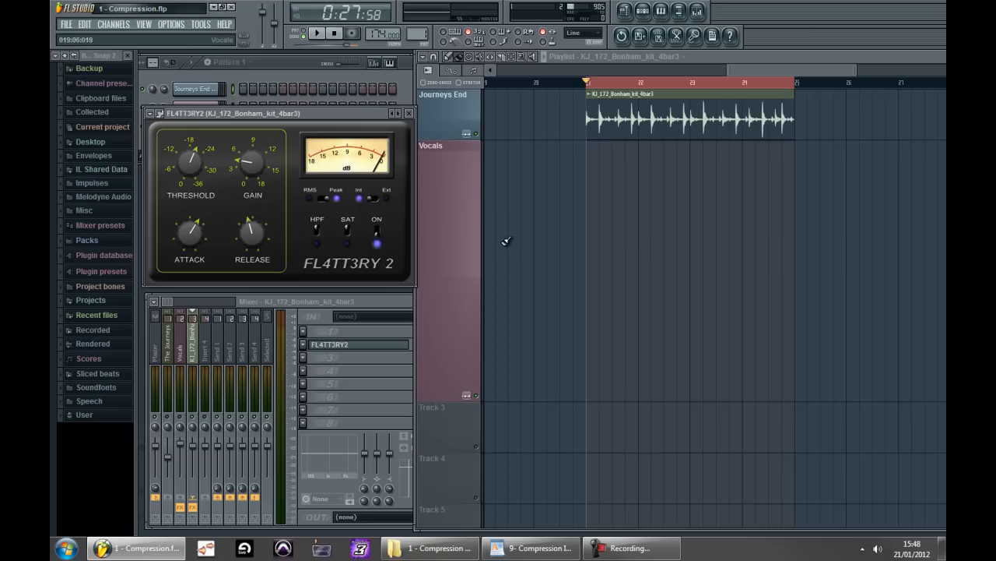
Compare RMS and Peak detection on the playing drum loop, leave the detector on RMS and stop playback.
left_click(340, 204)
key("space")
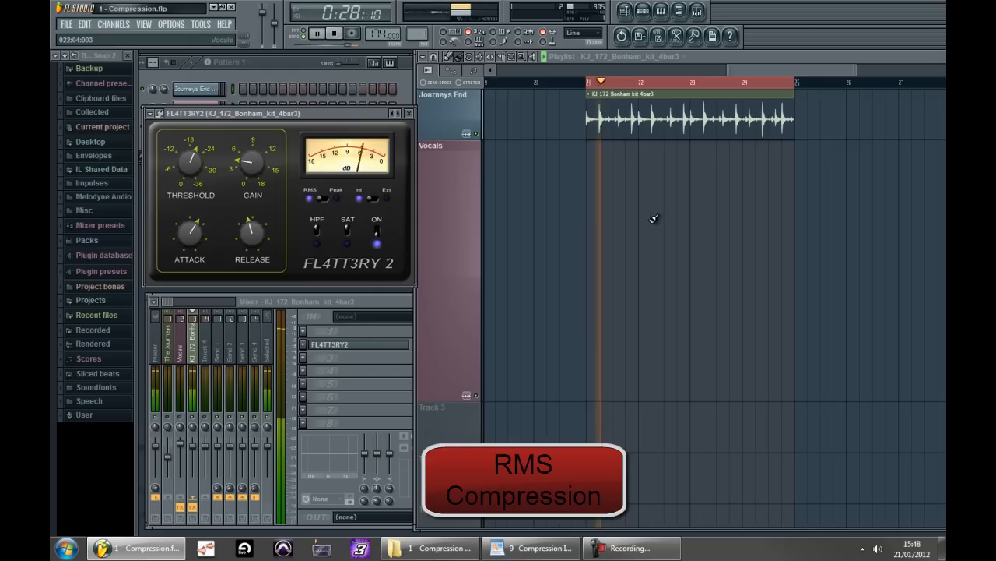
left_click(325, 205)
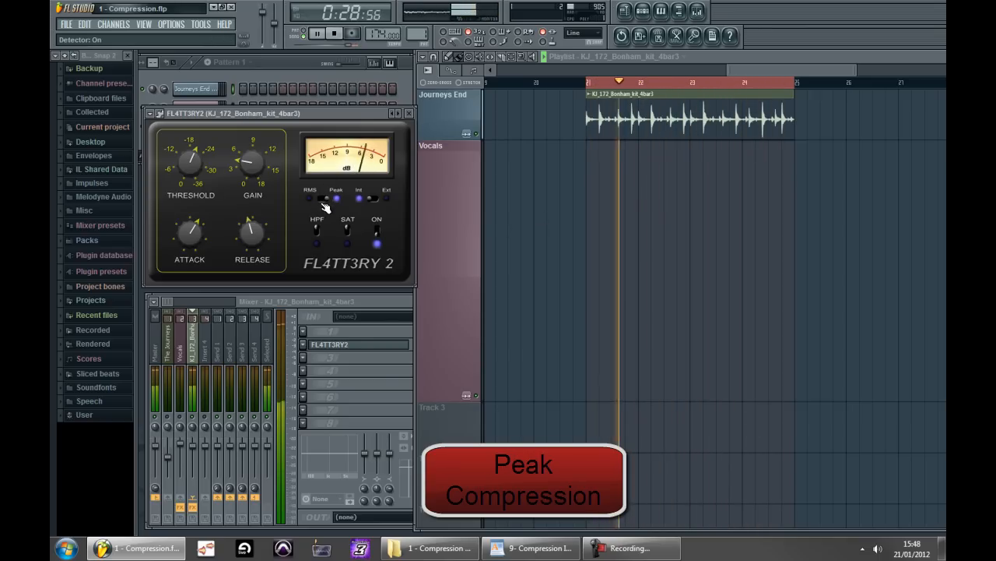
left_click(325, 205)
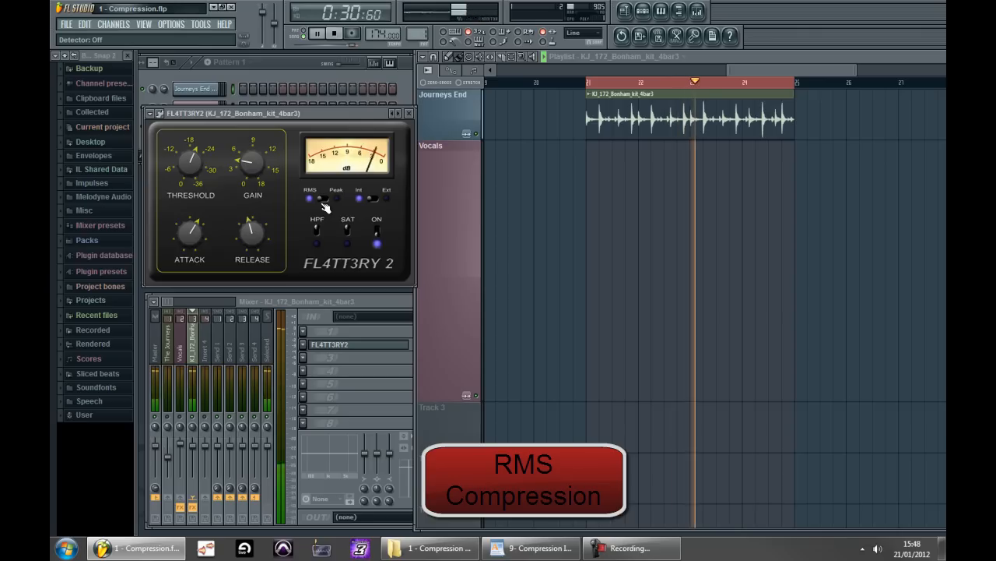
key("space")
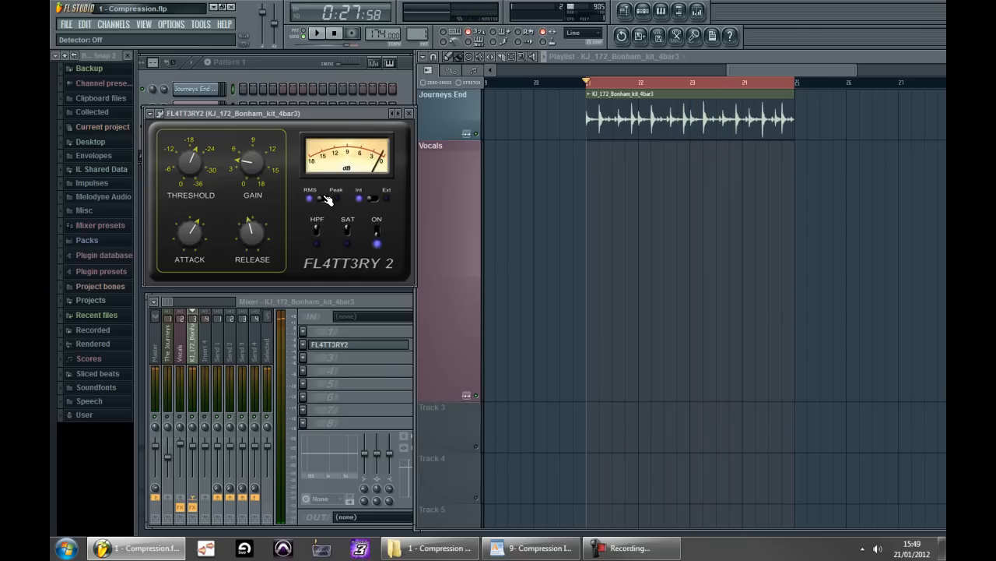
Bring the mixer forward and listen to the drum loop with RMS compression active.
left_click(381, 369)
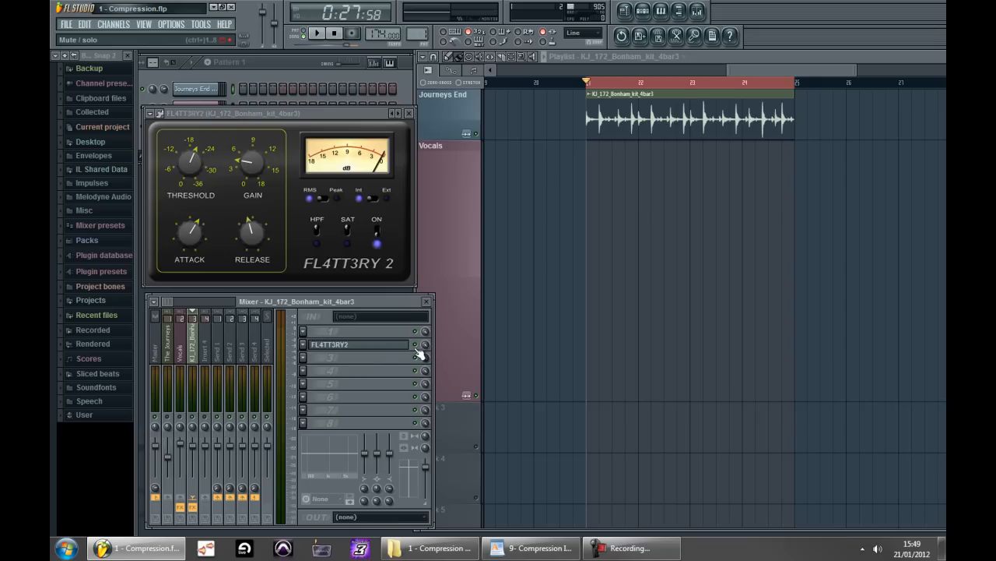
key("space")
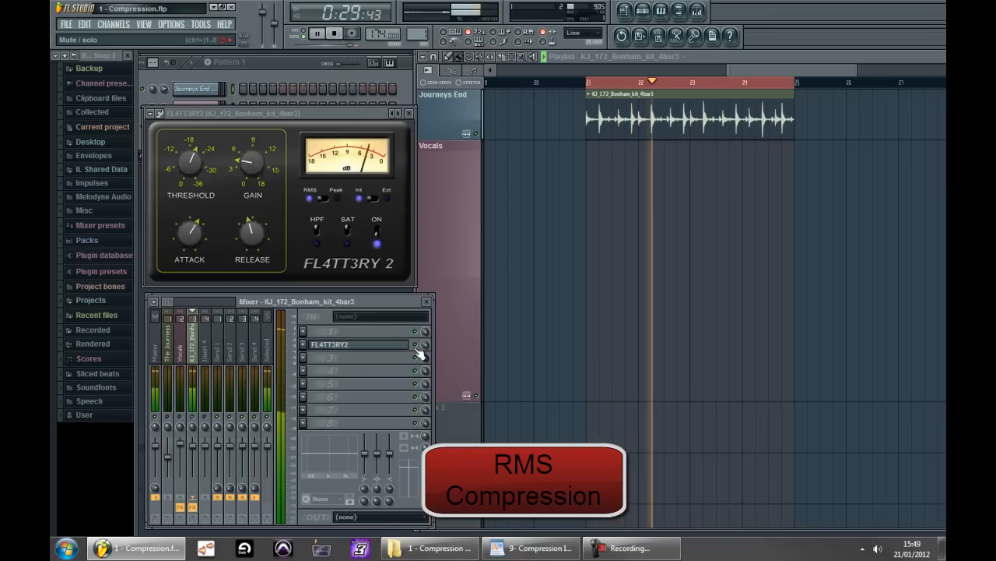
key("space")
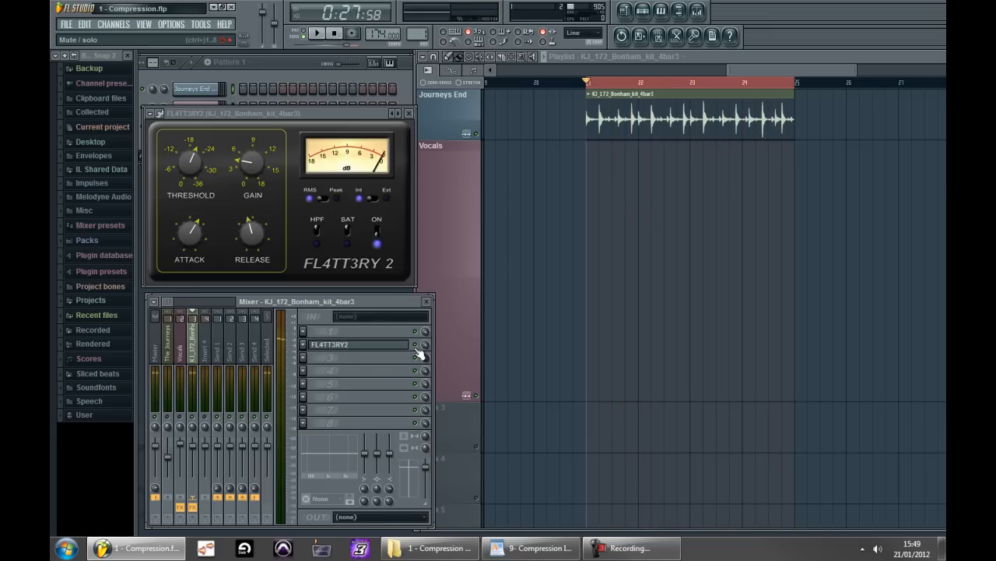